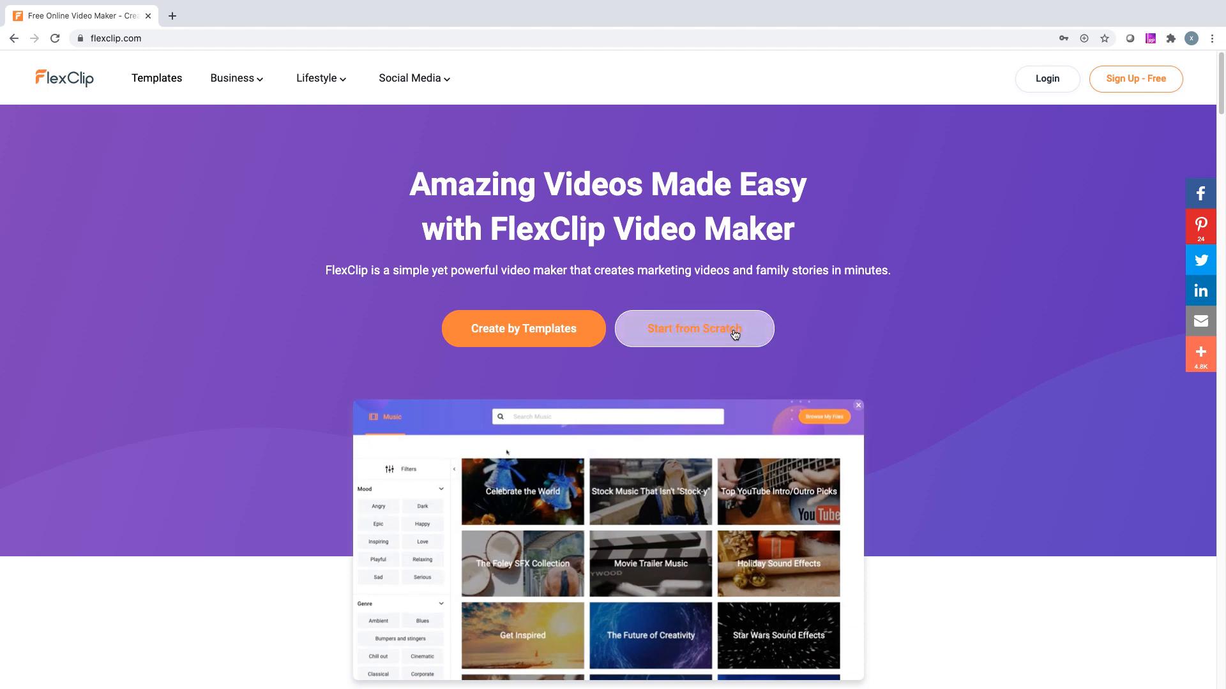
Step: Start a blank project and import video-music(1).mp4 from local files as the first scene
{"action": "left_click", "coordinate": [734, 334]}
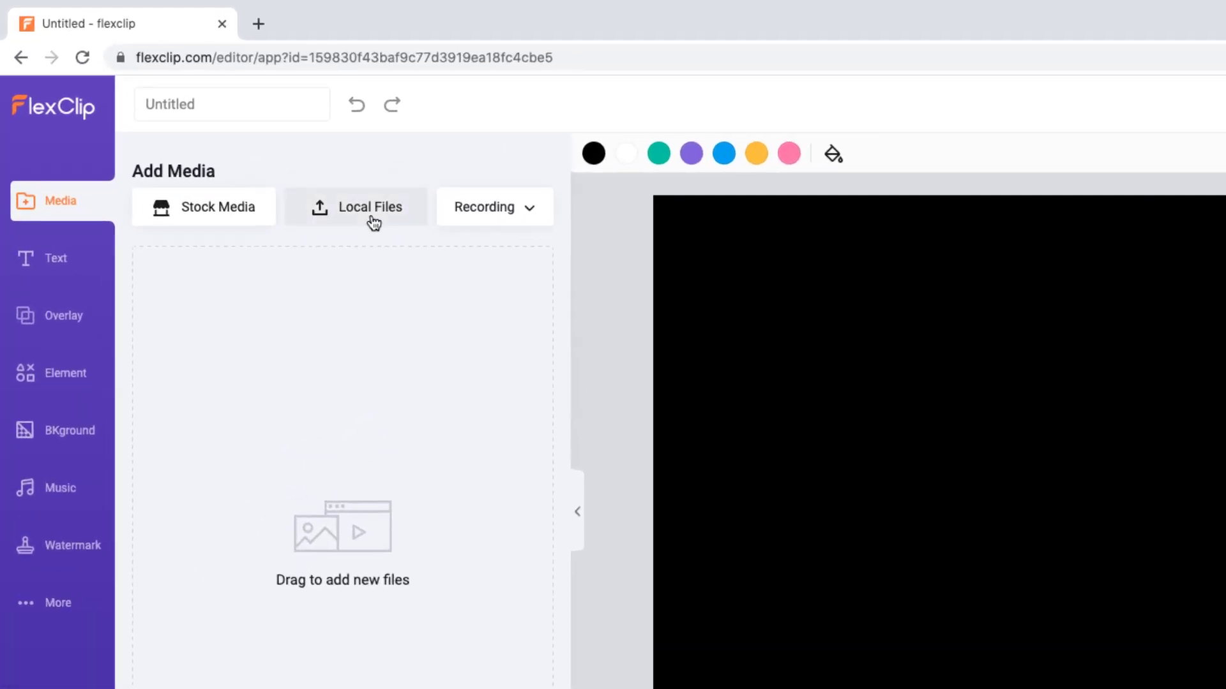
{"action": "left_click", "coordinate": [373, 221]}
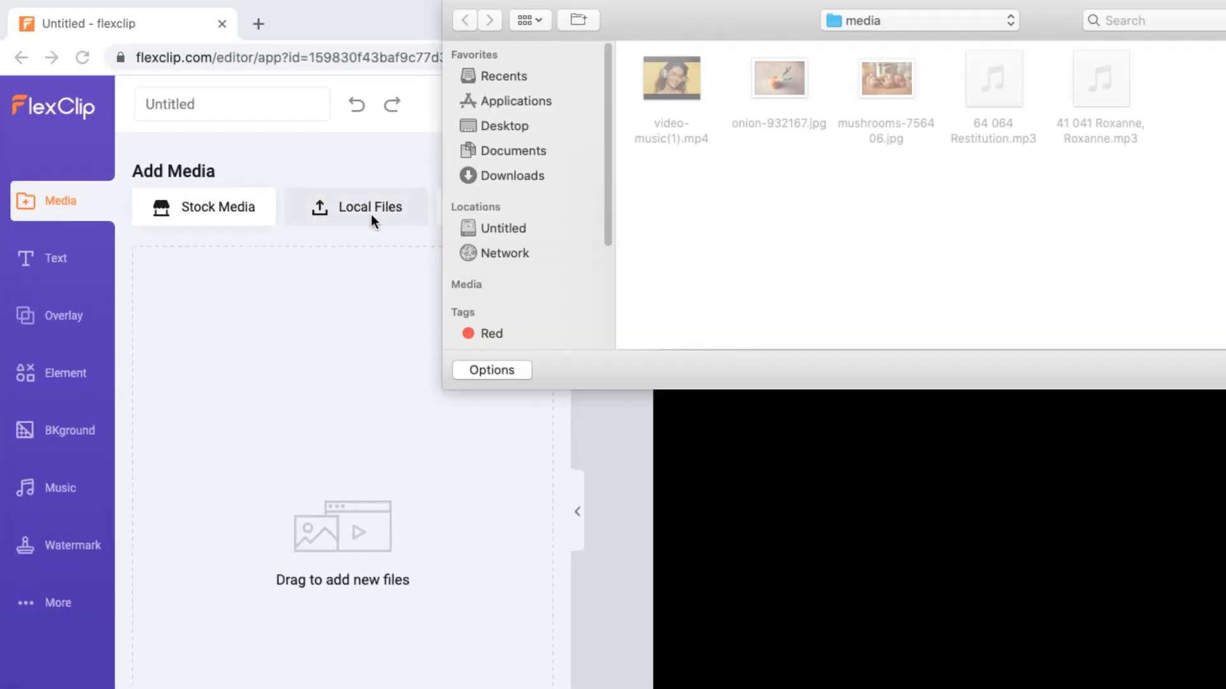
{"action": "left_click", "coordinate": [673, 132]}
{"action": "double_click", "coordinate": [680, 130]}
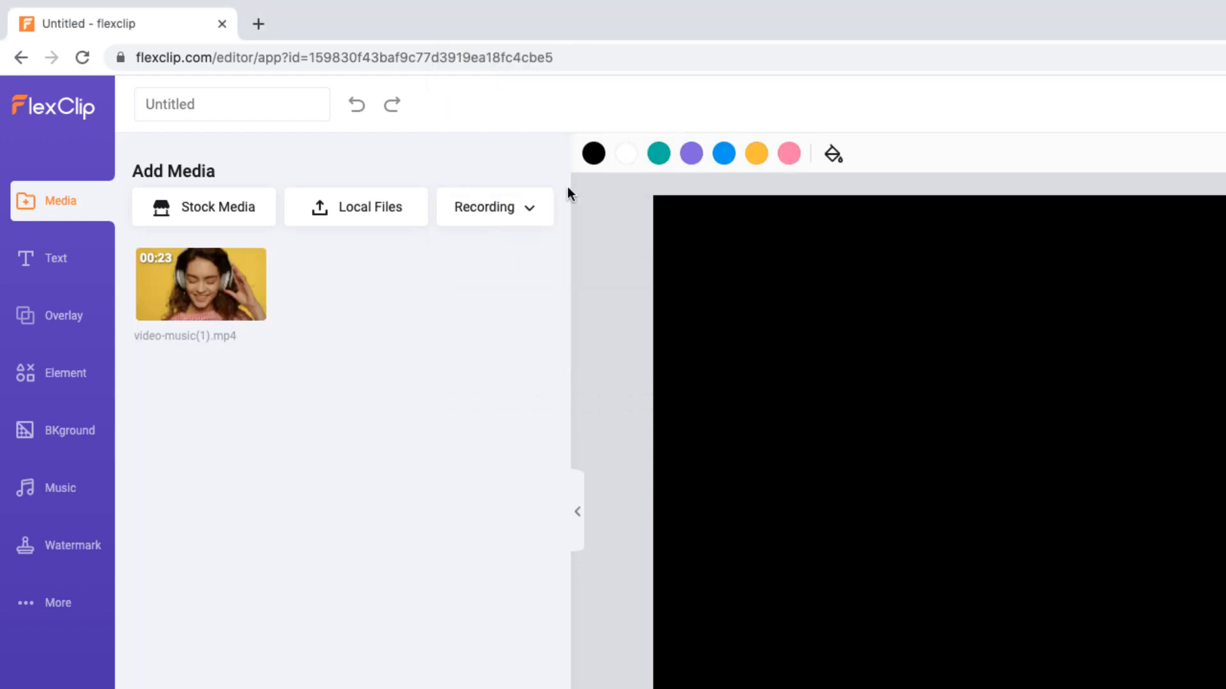
{"action": "left_click", "coordinate": [247, 307]}
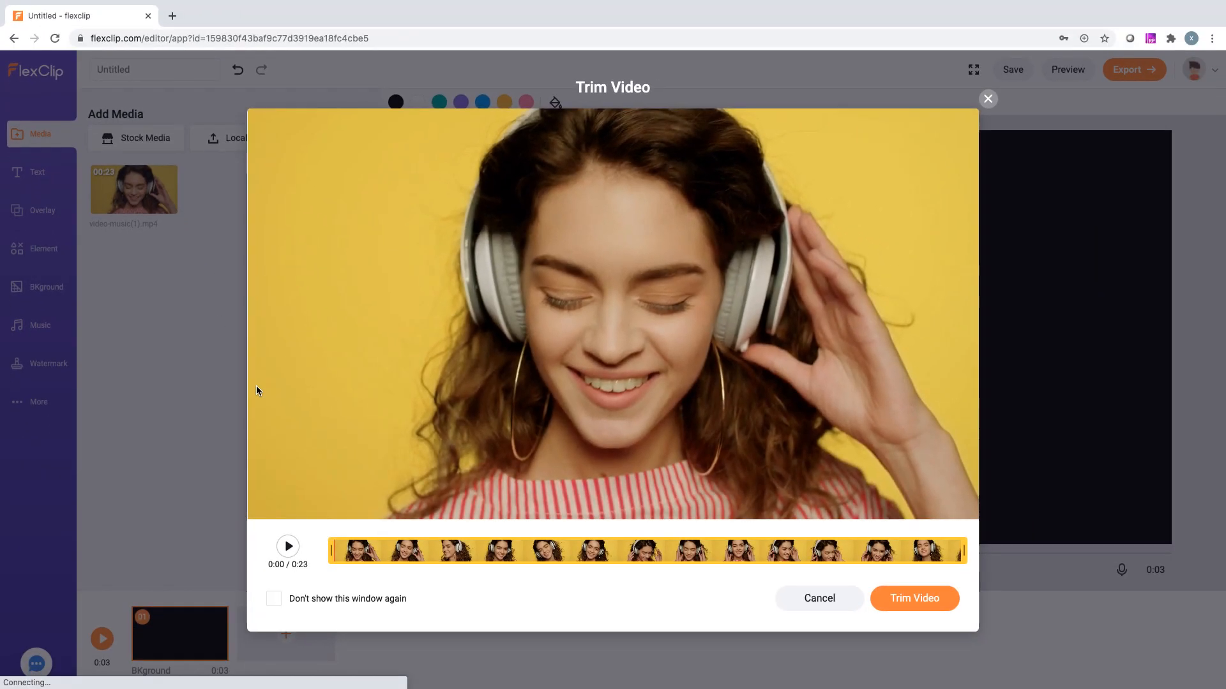
Step: Trim the headphone-girl clip to a 9-second range, then browse the music options, dismissing the file chooser
{"action": "left_click_drag", "start_coordinate": [332, 549], "coordinate": [698, 550]}
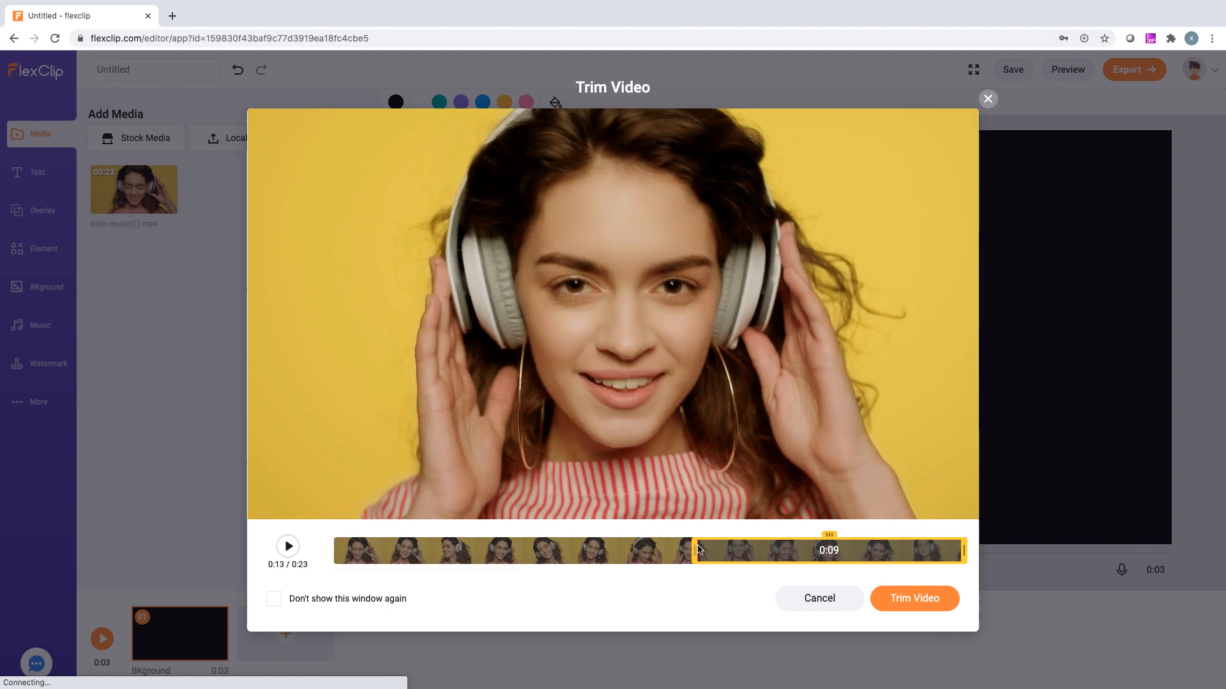
{"action": "left_click", "coordinate": [915, 598]}
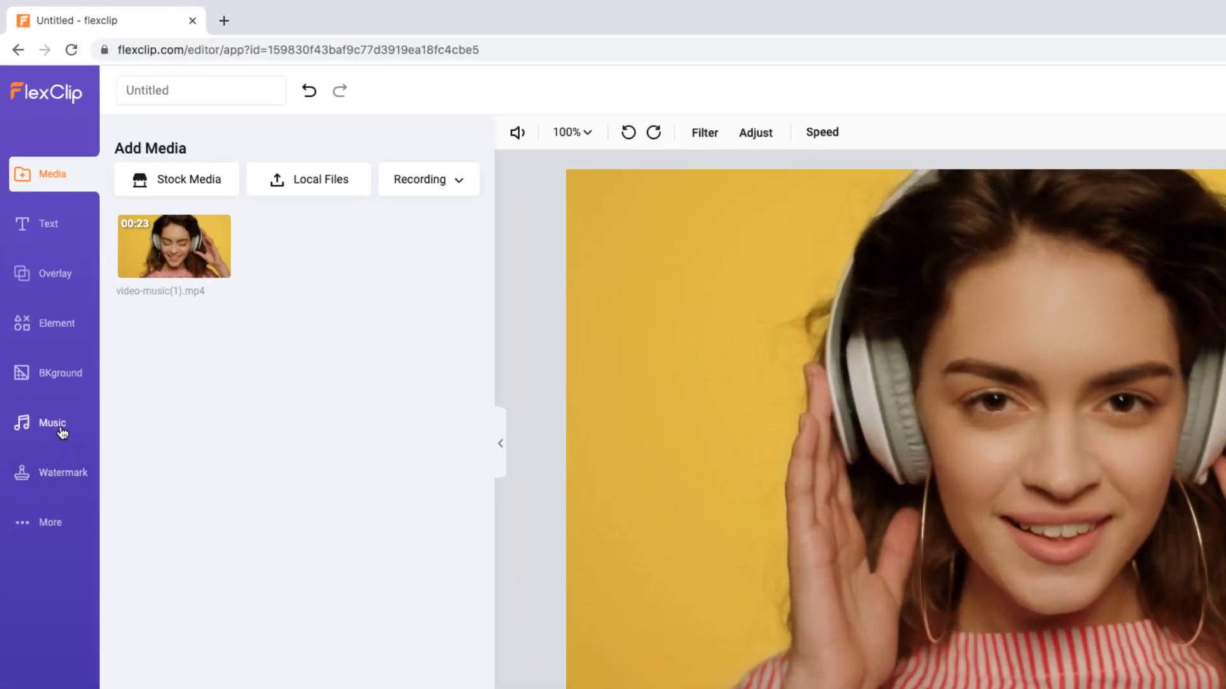
{"action": "left_click", "coordinate": [61, 432]}
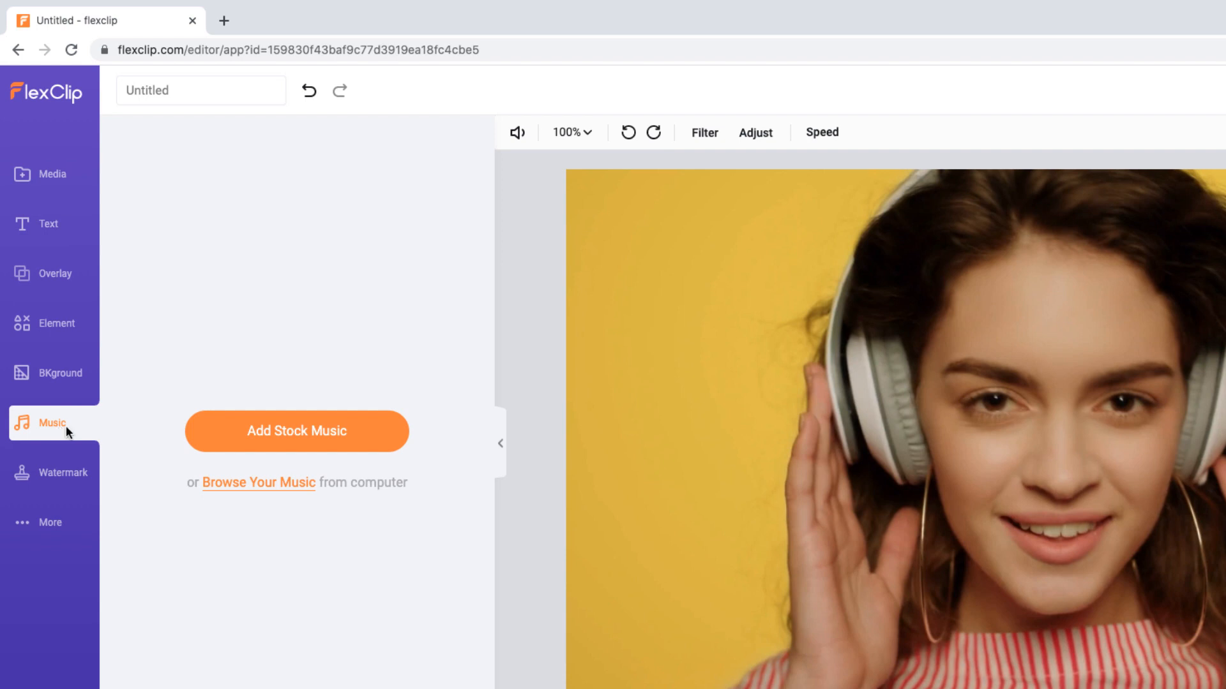
{"action": "left_click", "coordinate": [216, 485]}
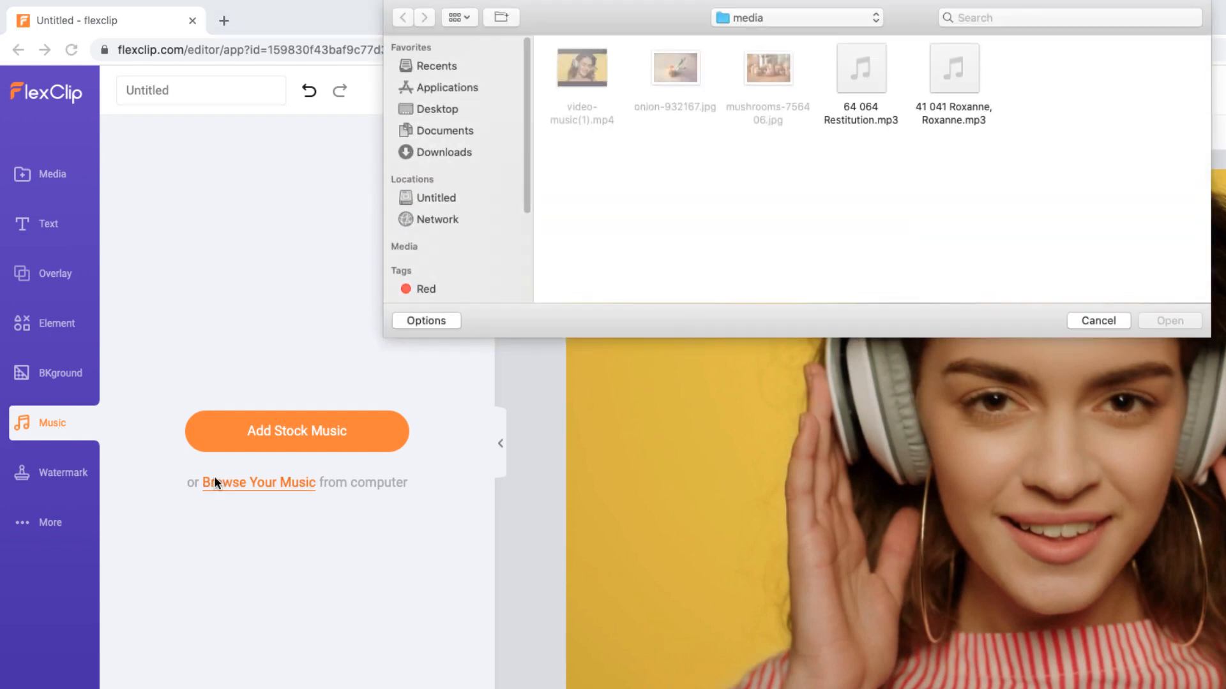
{"action": "left_click", "coordinate": [1090, 325]}
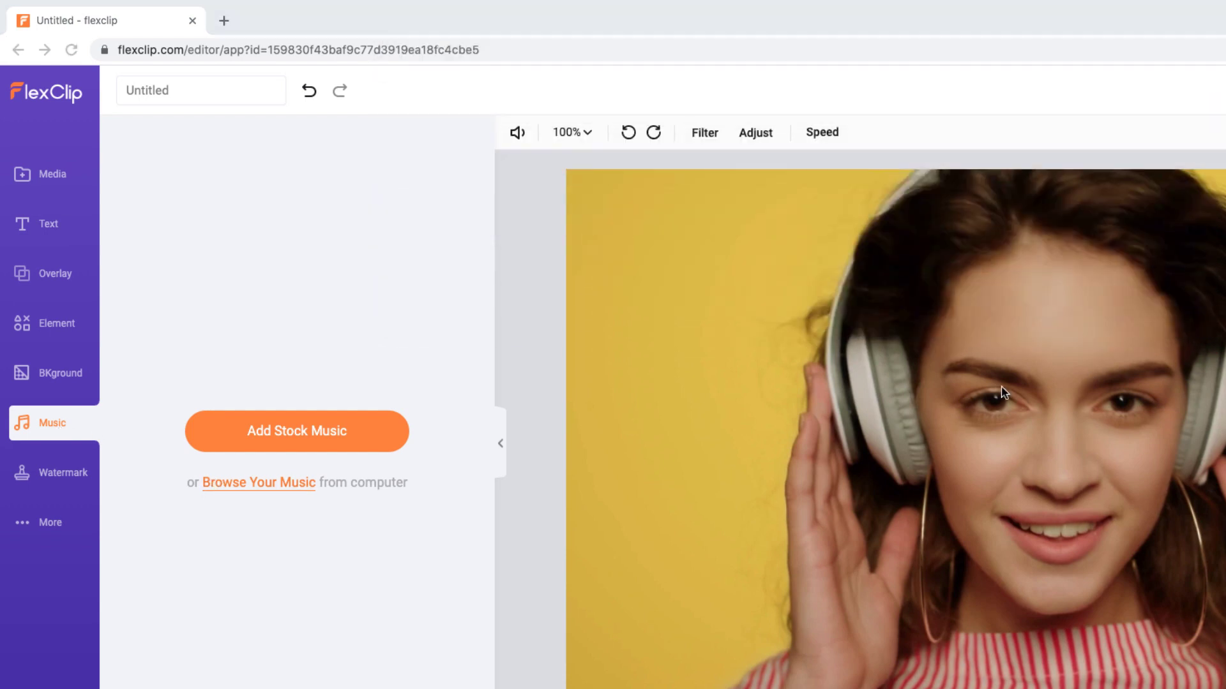
Step: Browse the stock music library, back out of the YouTube Intro/Outro picks, and filter by Relaxing mood
{"action": "left_click", "coordinate": [356, 430]}
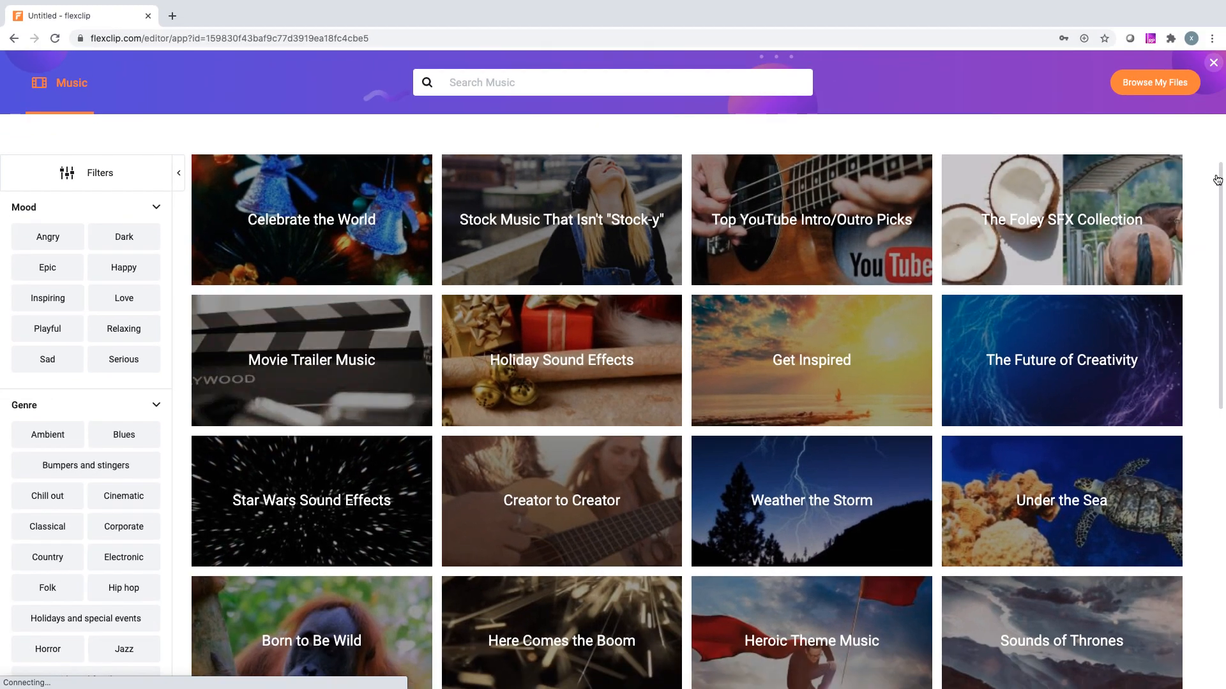
{"action": "mouse_move", "coordinate": [1220, 182]}
{"action": "left_mouse_down"}
{"action": "mouse_move", "coordinate": [1220, 444]}
{"action": "mouse_move", "coordinate": [1219, 164]}
{"action": "left_mouse_up"}
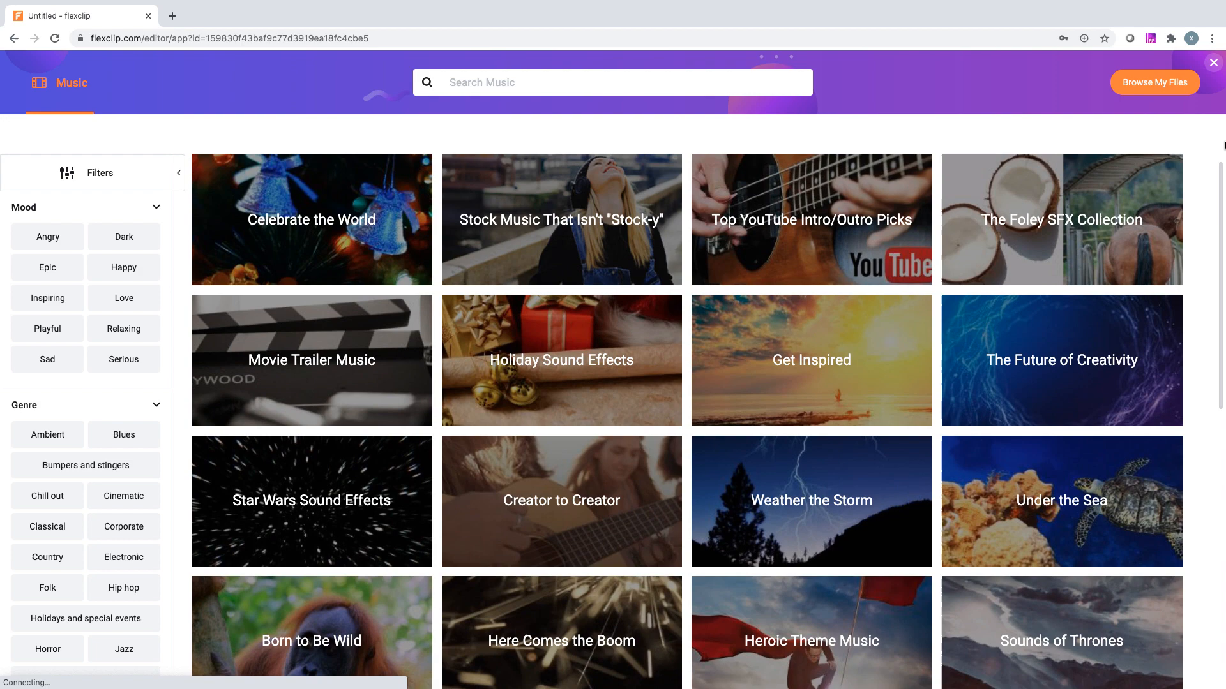
{"action": "left_click", "coordinate": [861, 229]}
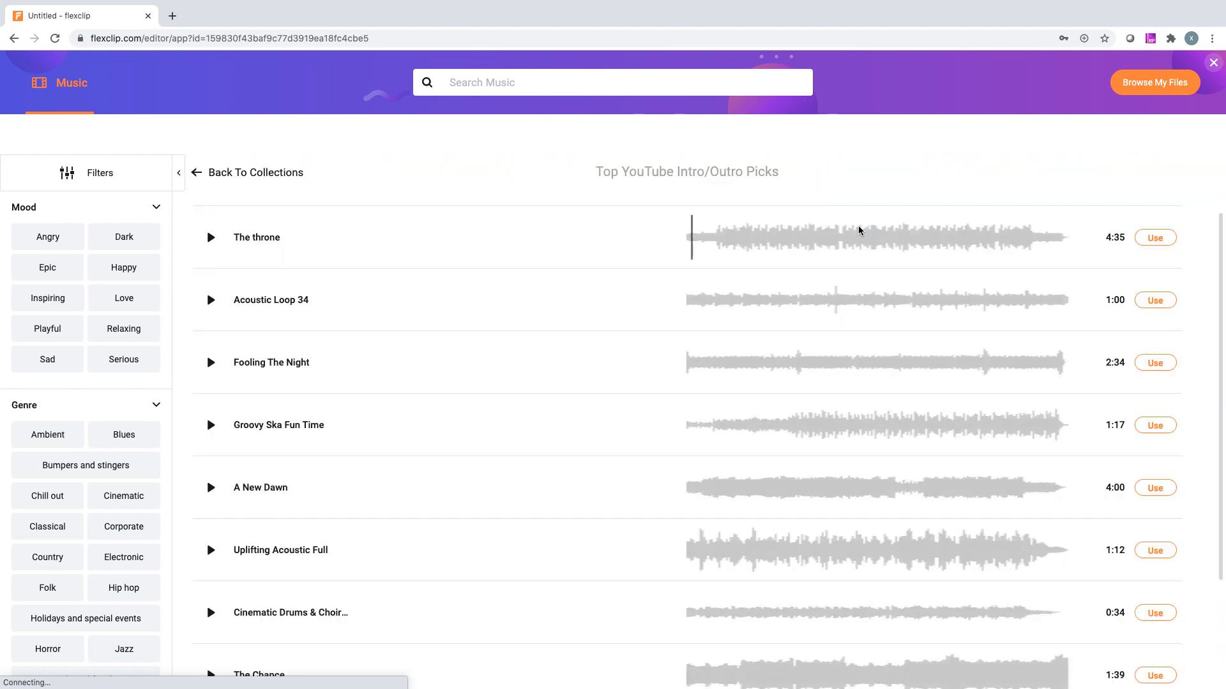
{"action": "left_click", "coordinate": [211, 173]}
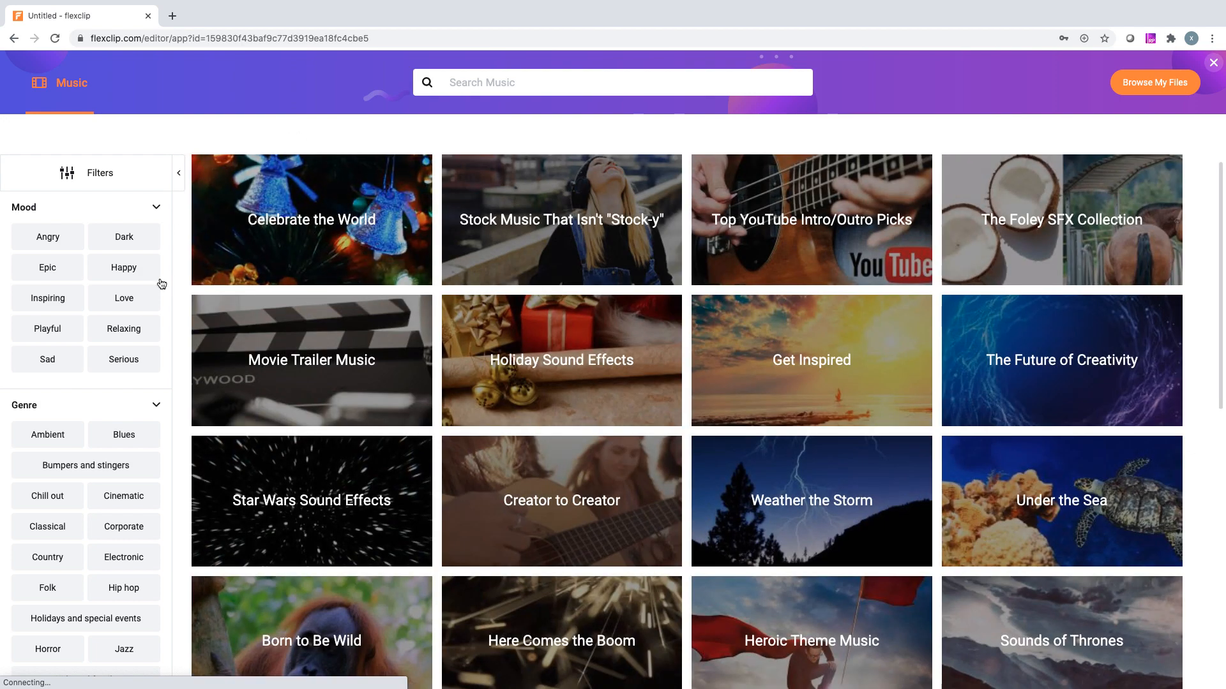
{"action": "left_click", "coordinate": [124, 328]}
Step: Add the Blues genre and Guitar instrument filters and search for 'happy'
{"action": "left_click", "coordinate": [124, 435]}
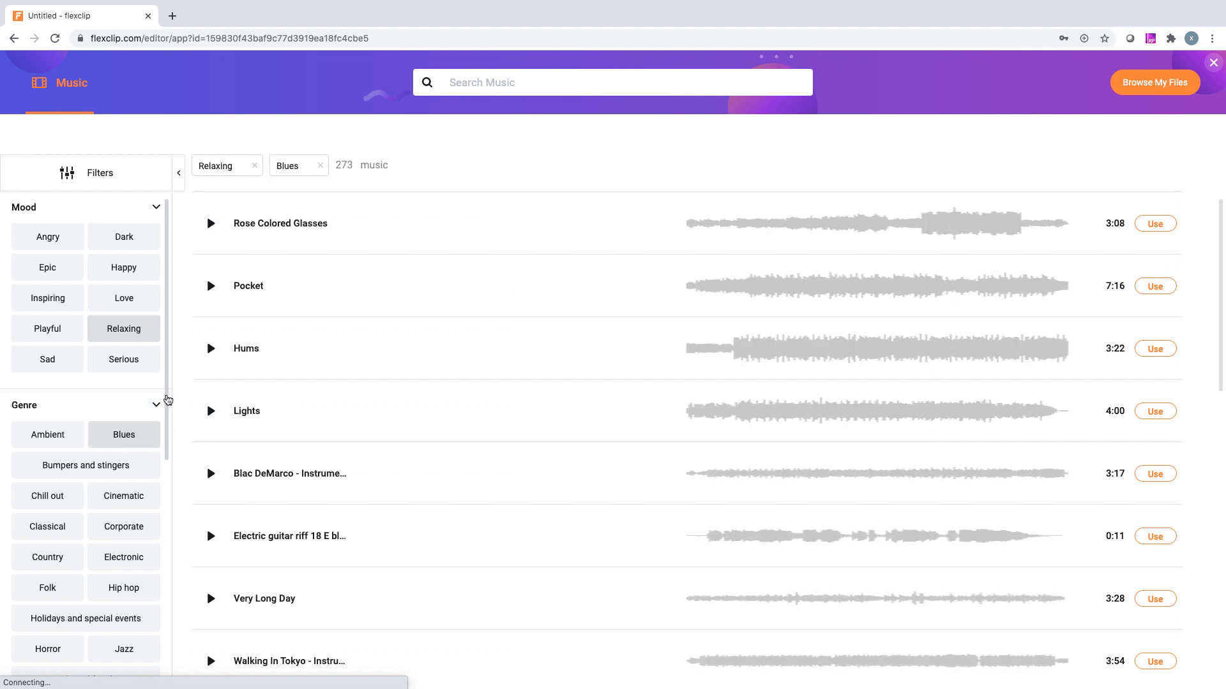
{"action": "left_click_drag", "start_coordinate": [168, 398], "coordinate": [168, 635]}
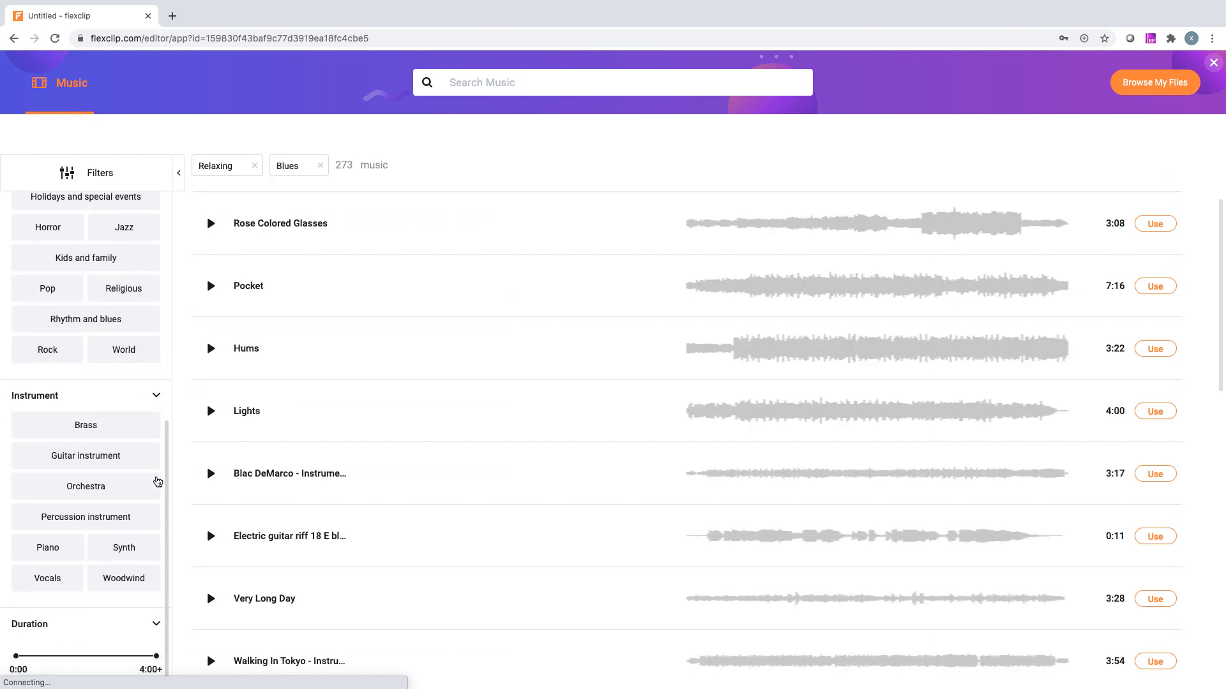
{"action": "left_click", "coordinate": [144, 458]}
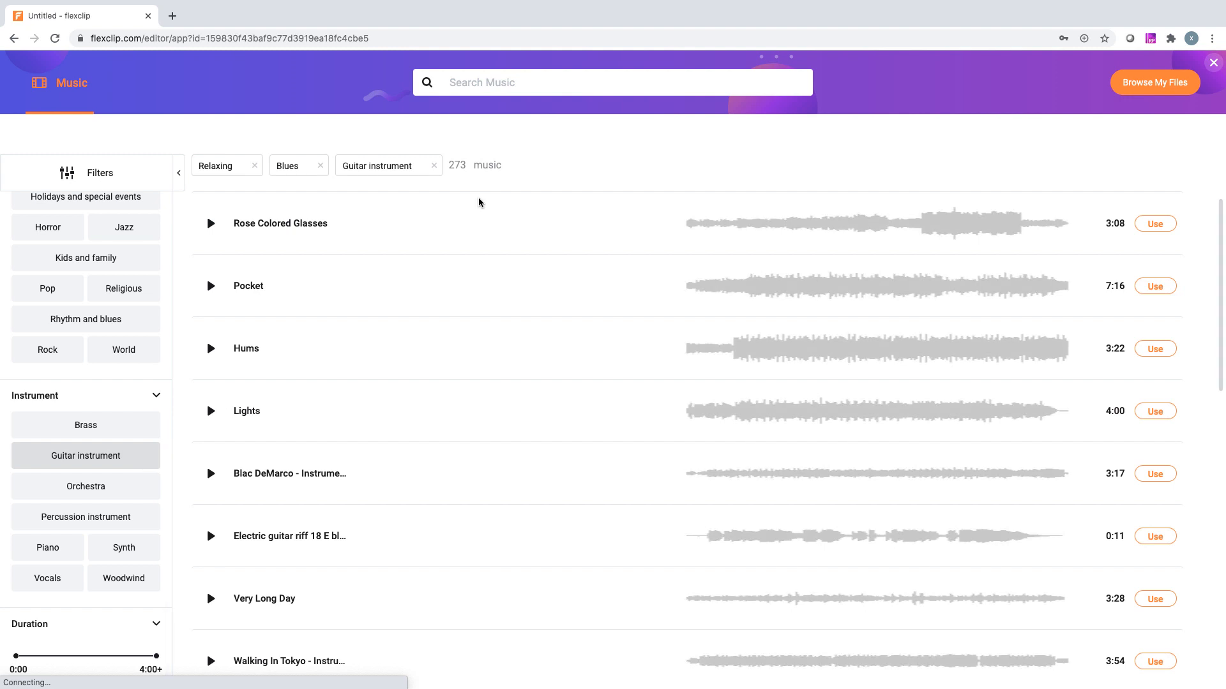
{"action": "left_click", "coordinate": [543, 85]}
{"action": "type", "text": "happy"}
{"action": "key", "text": "Return"}
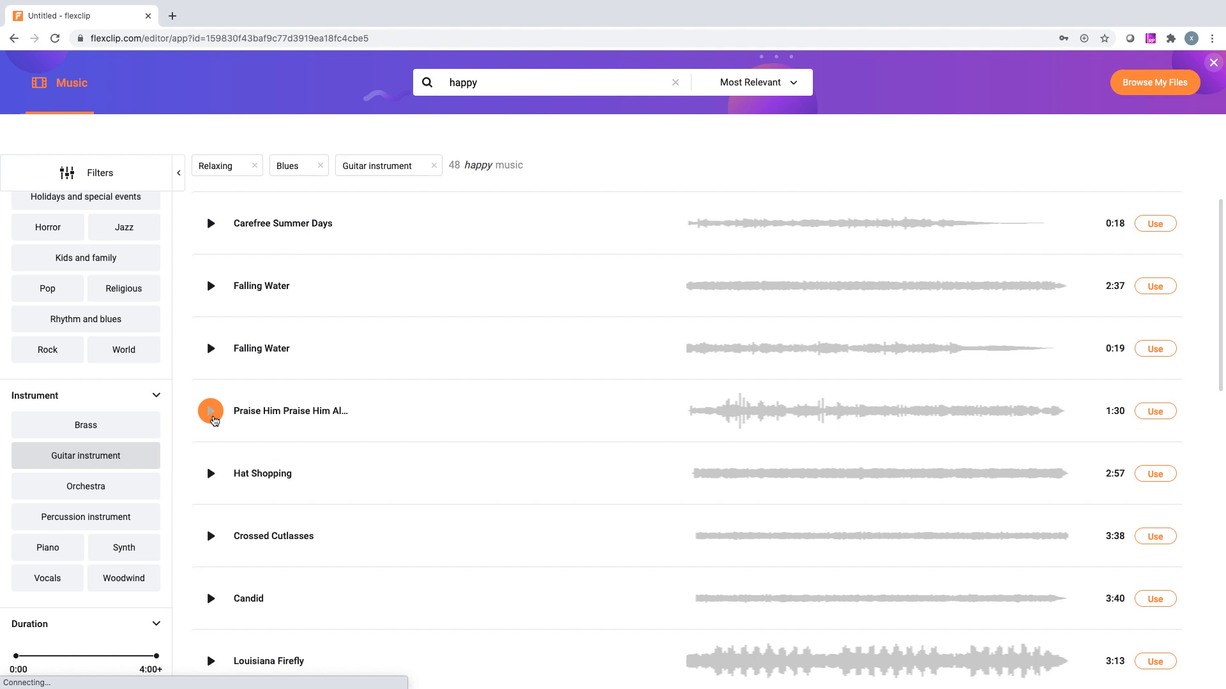
Step: Preview the 1:30 Praise Him track and use it as the project's music
{"action": "left_click", "coordinate": [212, 413]}
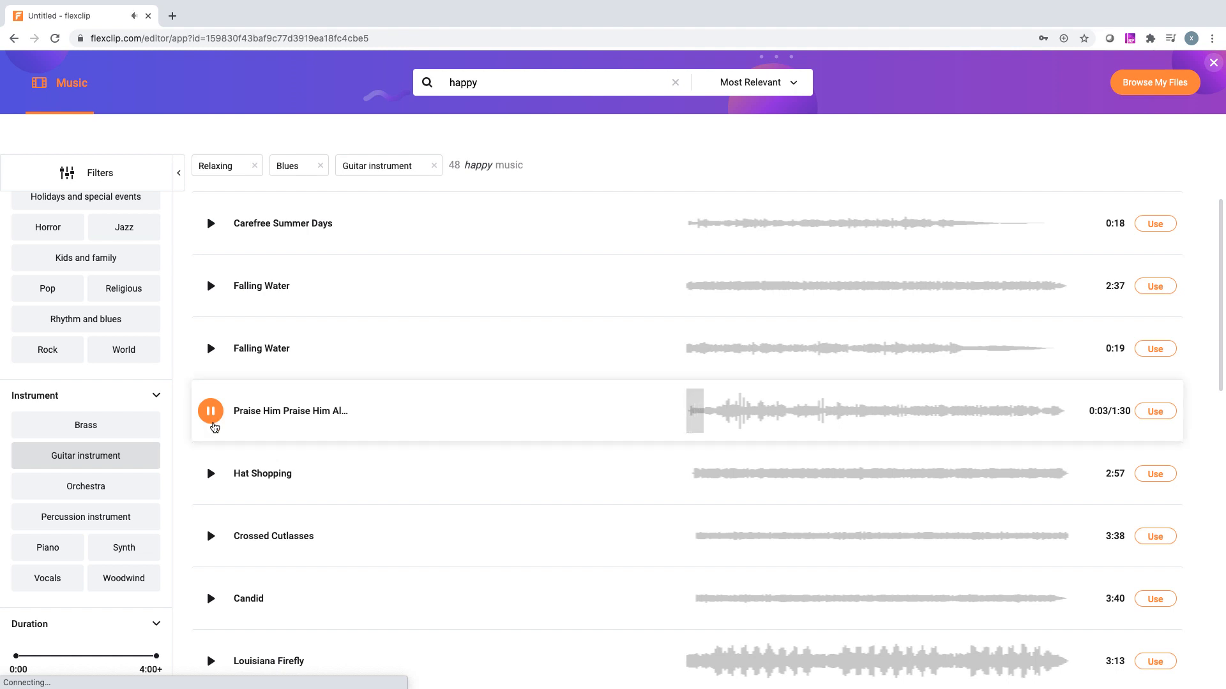
{"action": "left_click", "coordinate": [1155, 411]}
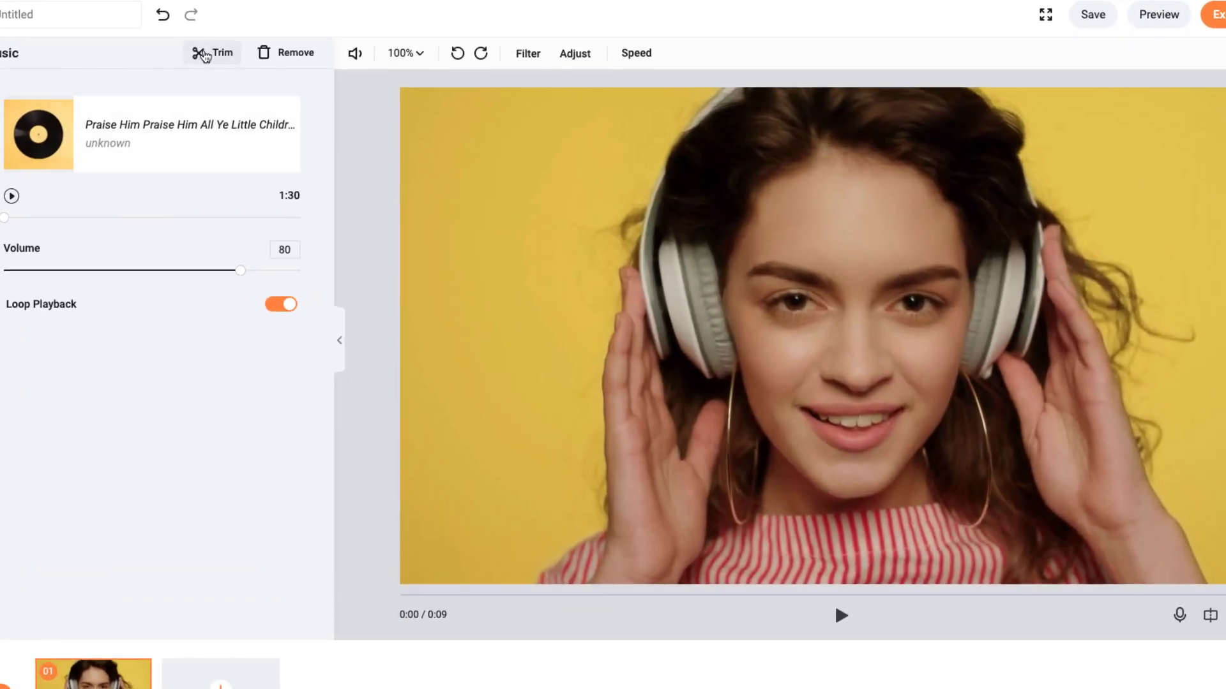
Step: Cut the first 6 seconds off the Praise Him track and apply the trim
{"action": "left_click", "coordinate": [203, 55]}
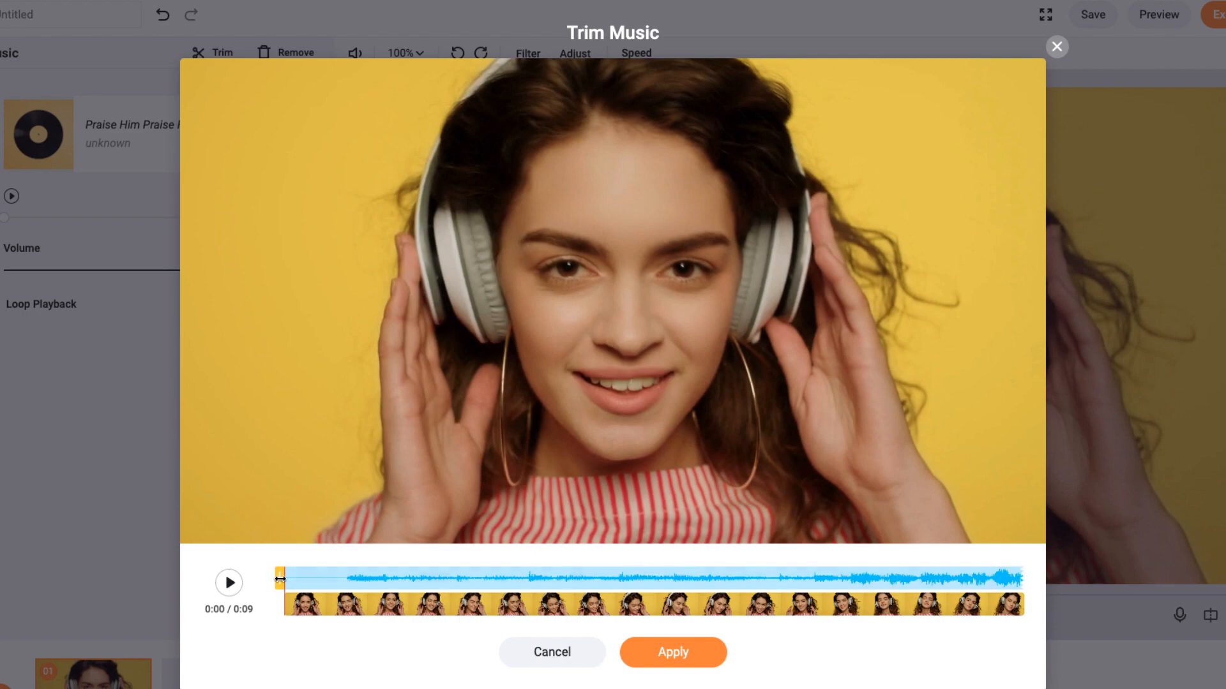
{"action": "mouse_move", "coordinate": [280, 578]}
{"action": "left_mouse_down"}
{"action": "mouse_move", "coordinate": [761, 578]}
{"action": "mouse_move", "coordinate": [280, 578]}
{"action": "left_mouse_up"}
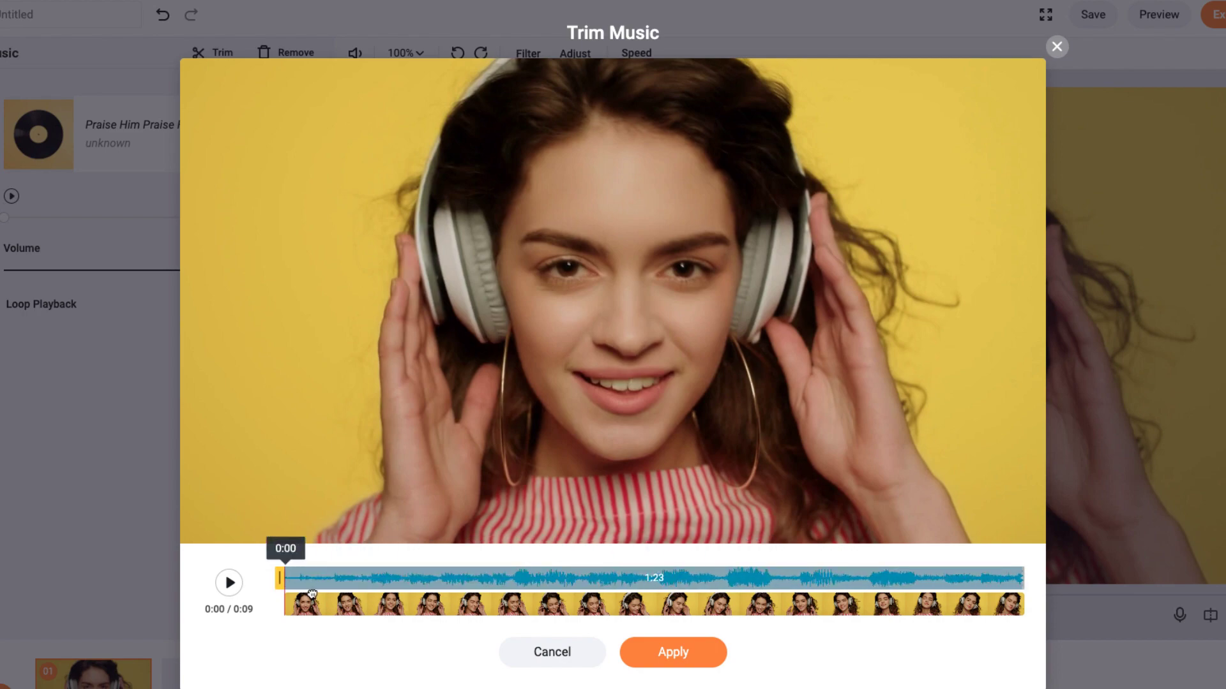
{"action": "left_click", "coordinate": [661, 655]}
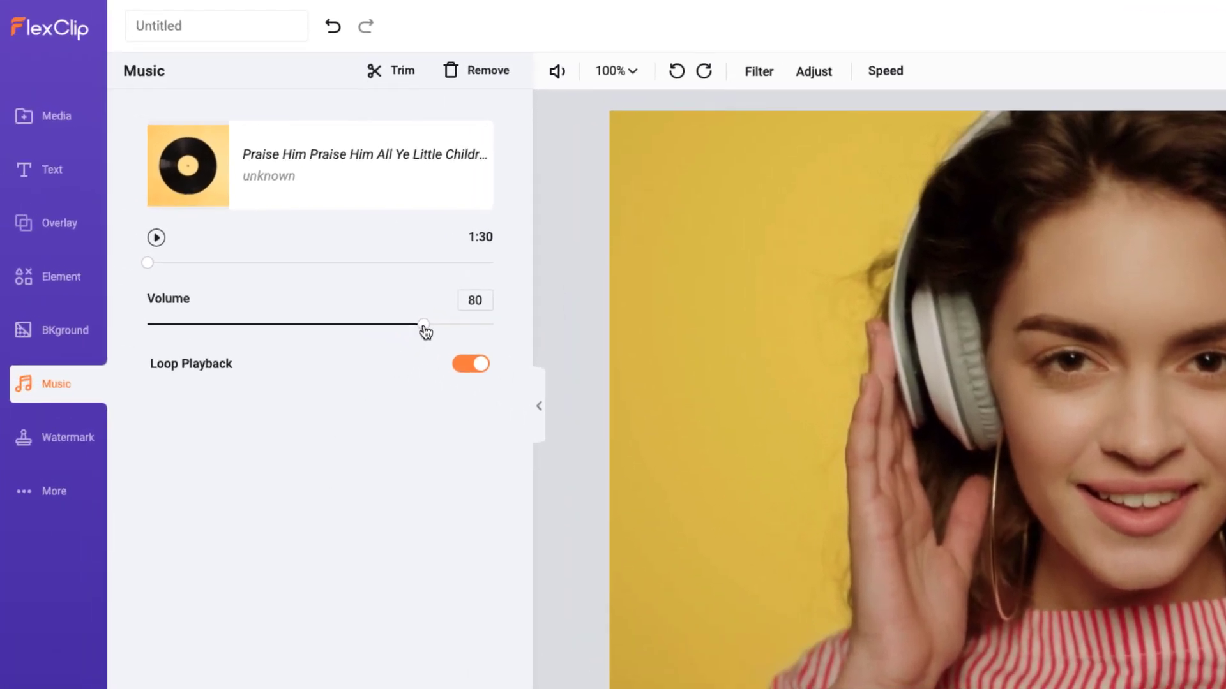
Step: Set the music volume to 85, toggle Loop Playback off and back on, and request removing the music
{"action": "mouse_move", "coordinate": [425, 327]}
{"action": "left_mouse_down"}
{"action": "mouse_move", "coordinate": [181, 330]}
{"action": "mouse_move", "coordinate": [439, 331]}
{"action": "left_mouse_up"}
{"action": "left_click", "coordinate": [462, 365]}
{"action": "left_click", "coordinate": [477, 370]}
{"action": "left_click", "coordinate": [469, 71]}
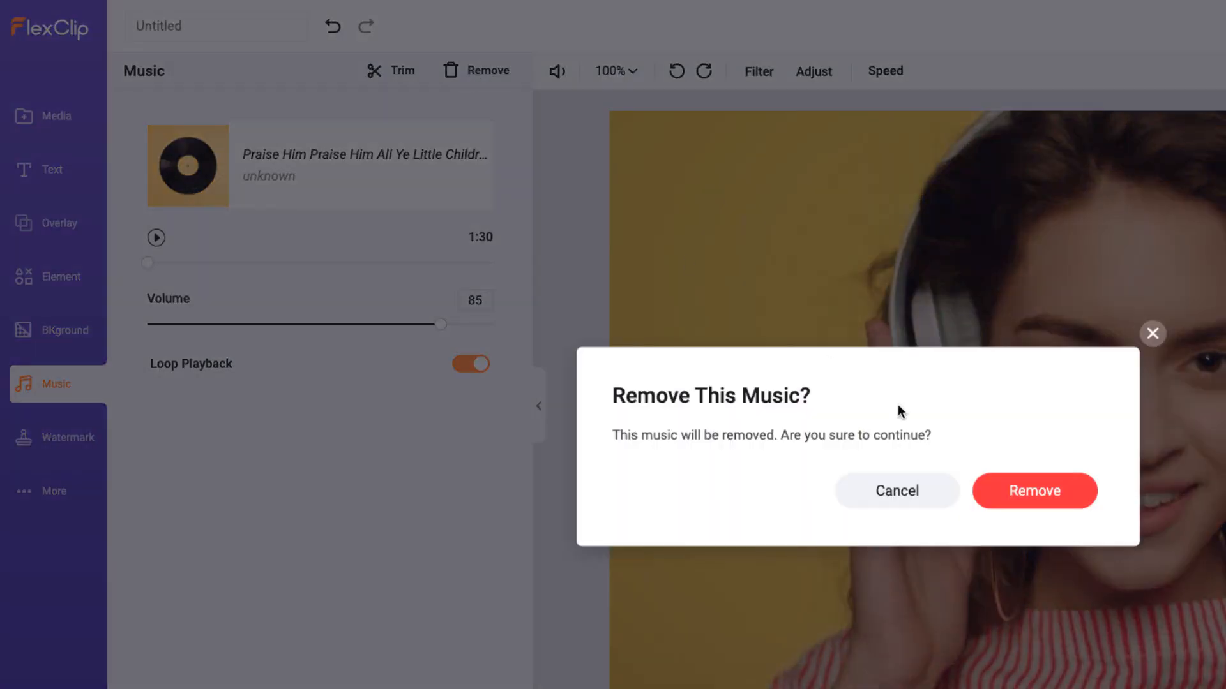
Step: Confirm removing Praise Him and use Carefree Summer Days from the stock library instead
{"action": "left_click", "coordinate": [1015, 492]}
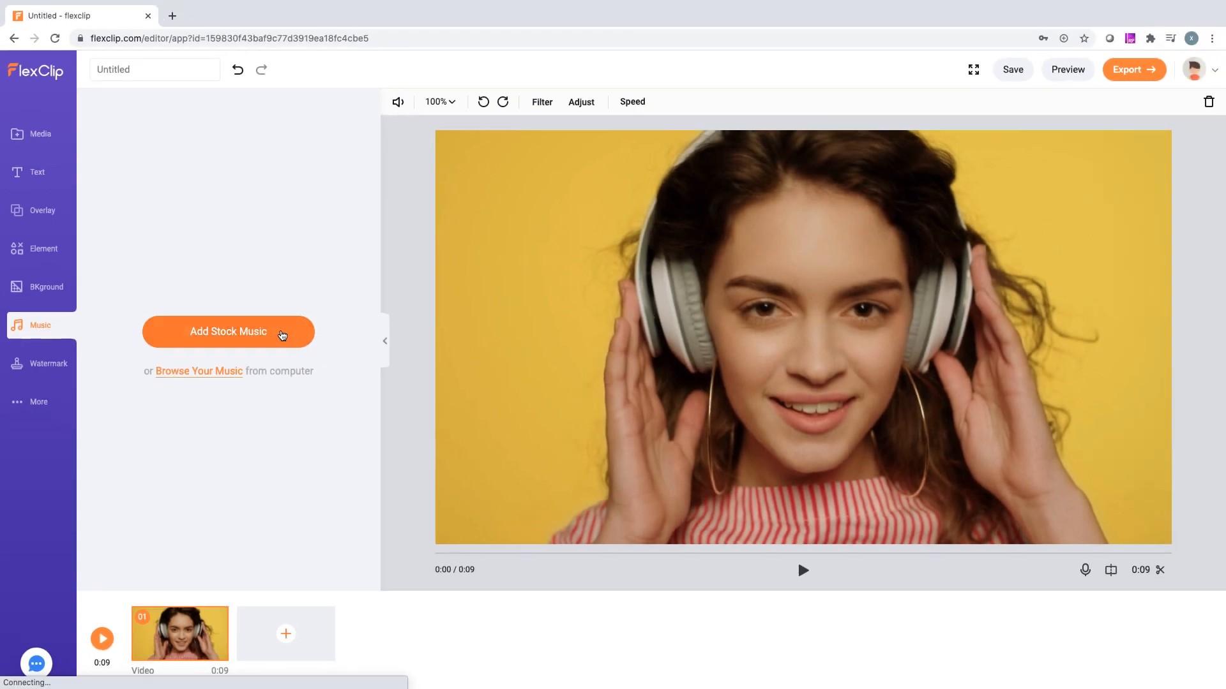
{"action": "left_click", "coordinate": [282, 335]}
{"action": "left_click", "coordinate": [1156, 223]}
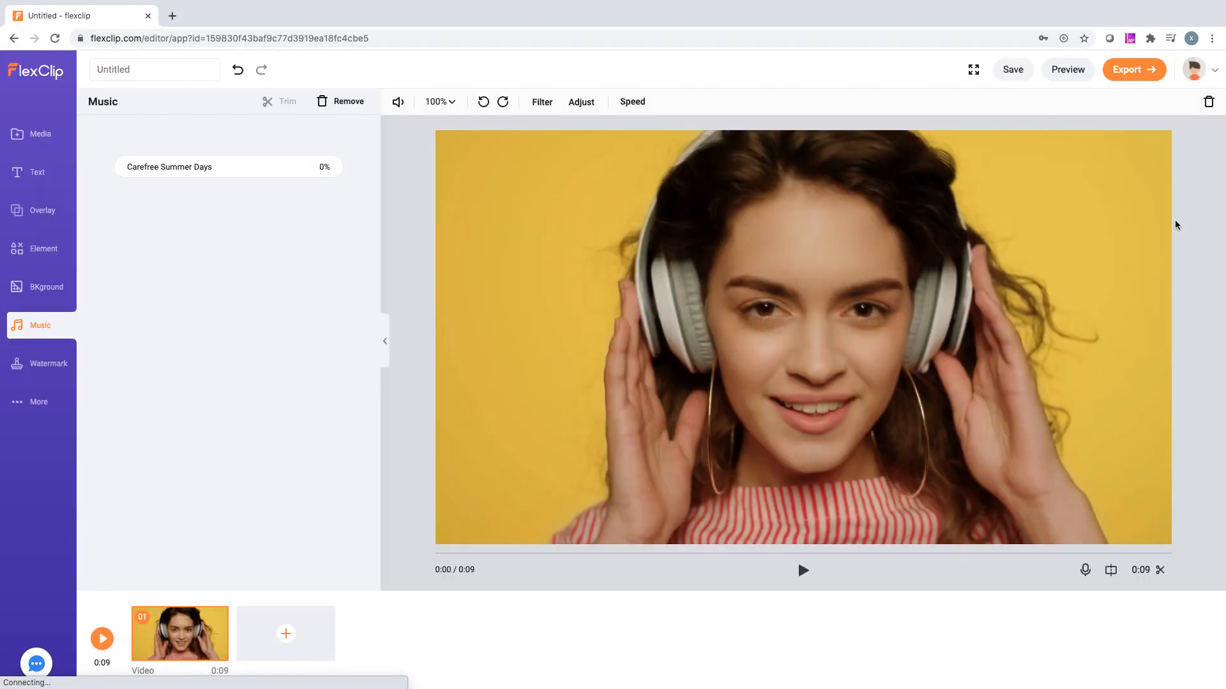